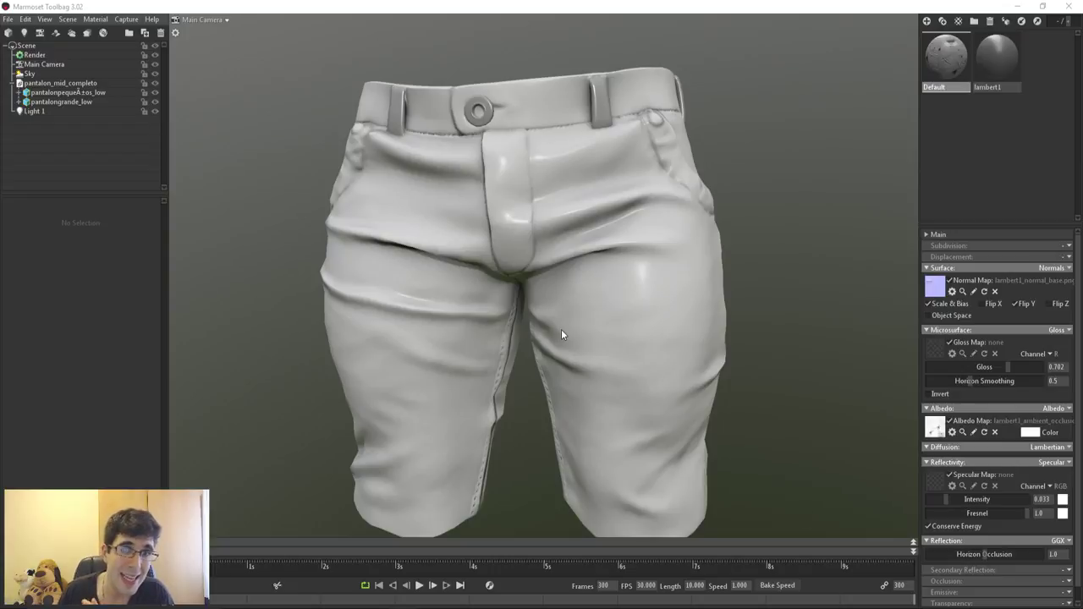
Step: Set the lambert1 material's gloss to about 0.084 and its specular intensity to 1.0
click(1020, 74)
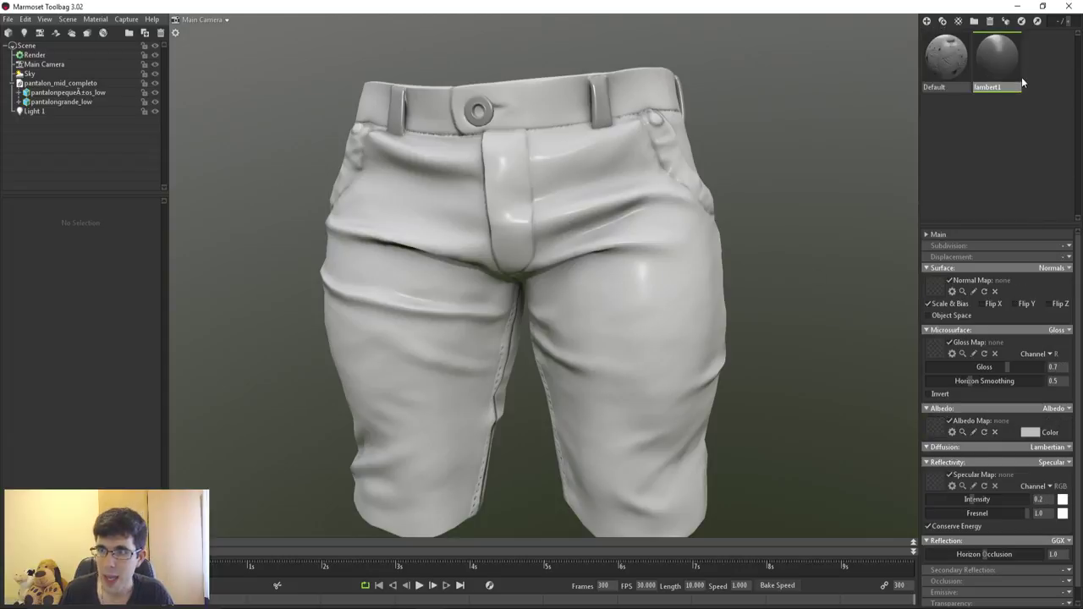
drag(1009, 366, 938, 367)
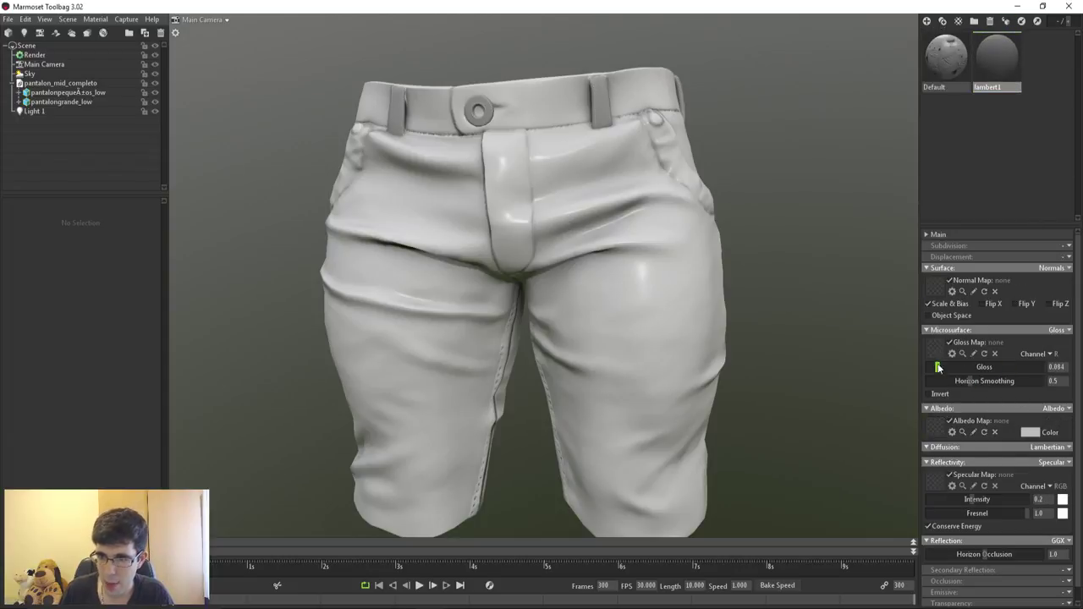
drag(984, 501, 1045, 511)
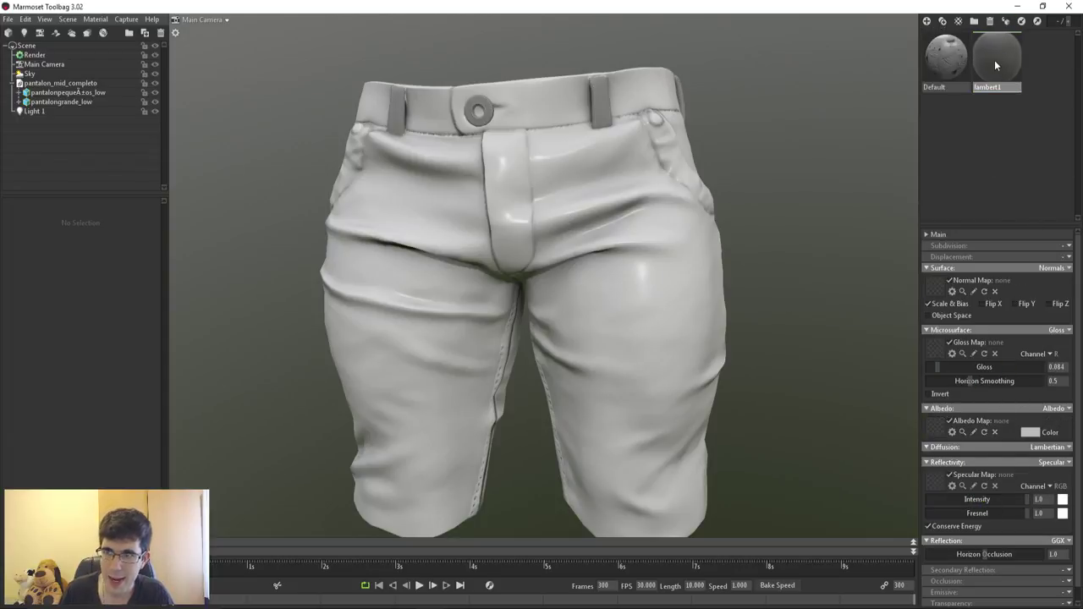
Step: Apply the lambert1 material to the trousers for comparison, and put the Default material back on them
drag(995, 60, 652, 285)
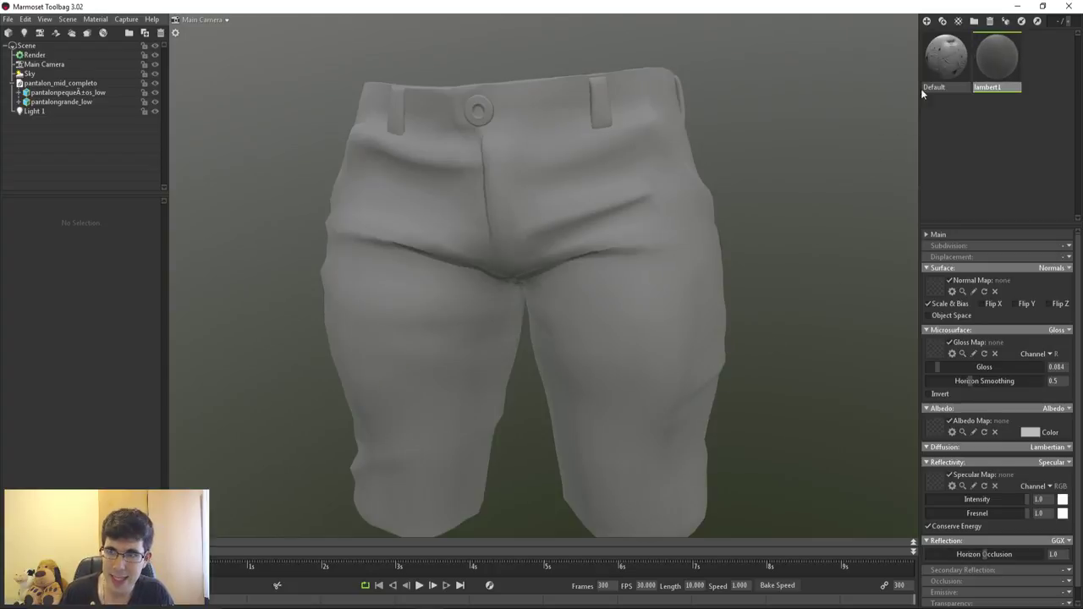
drag(947, 57, 642, 234)
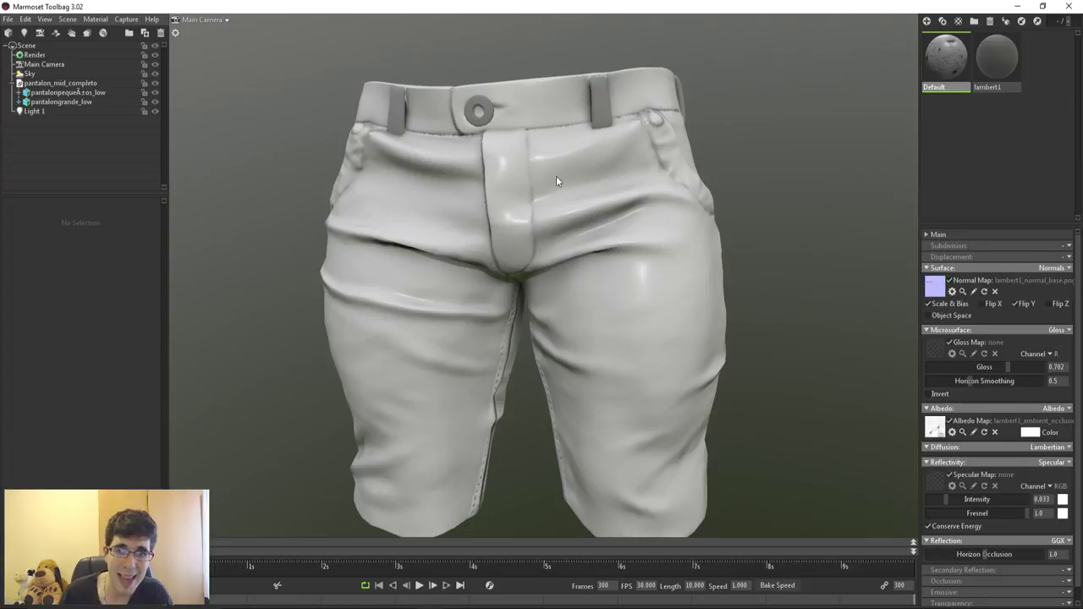
Step: Disable the Default material's albedo map and toggle its normal map off and on to compare the surface detail, leaving it enabled
click(950, 280)
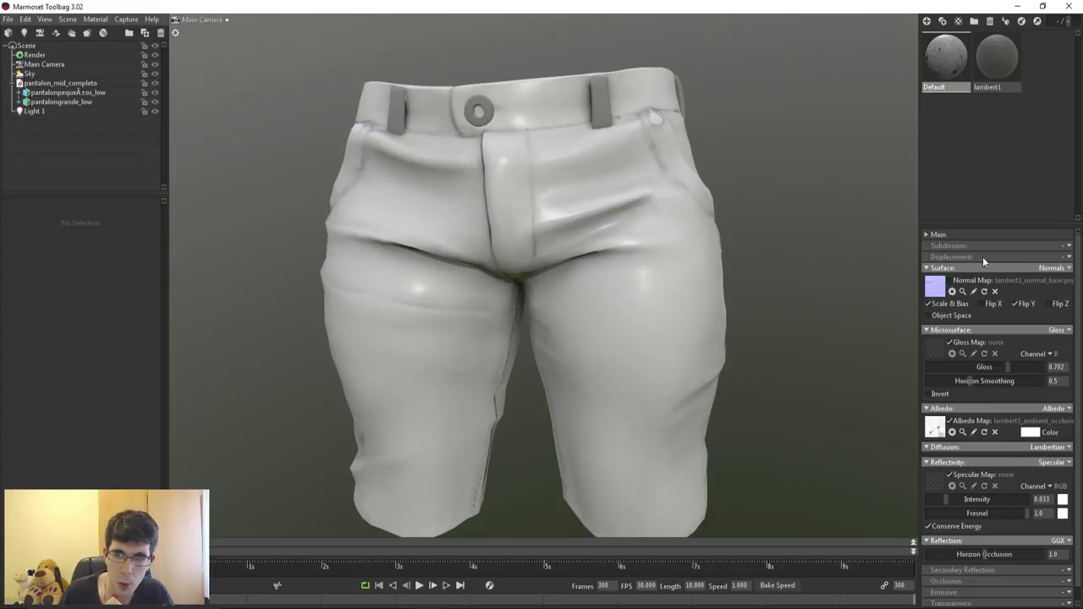
click(949, 421)
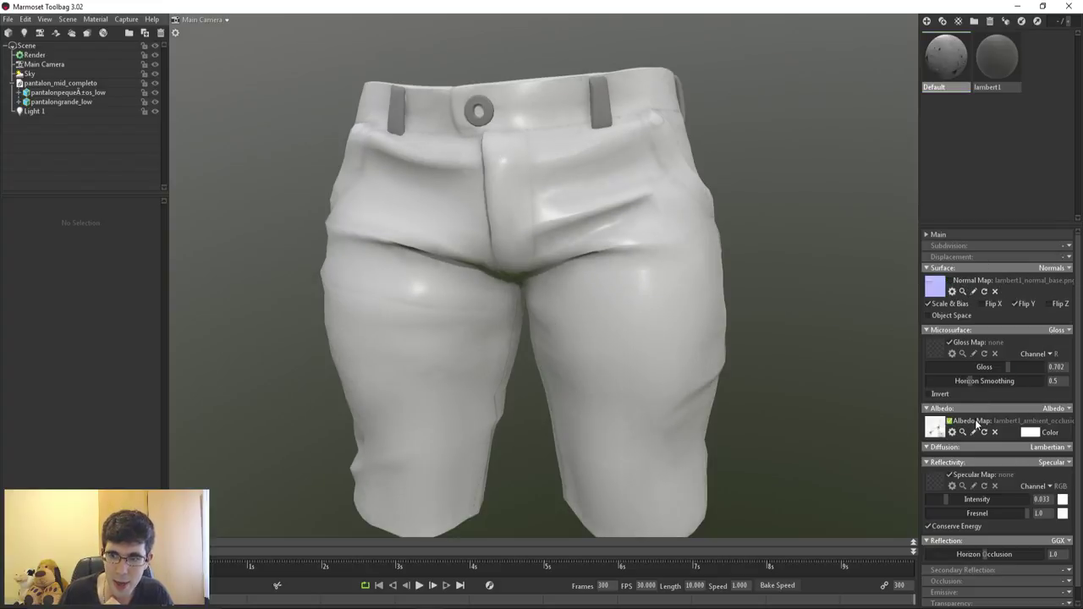
click(976, 283)
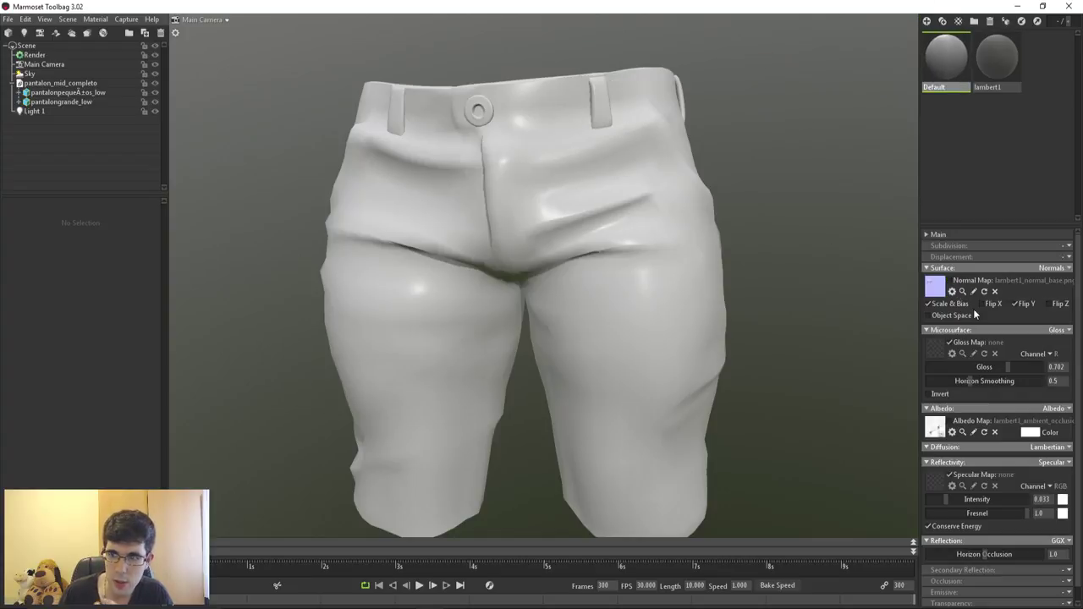
click(975, 282)
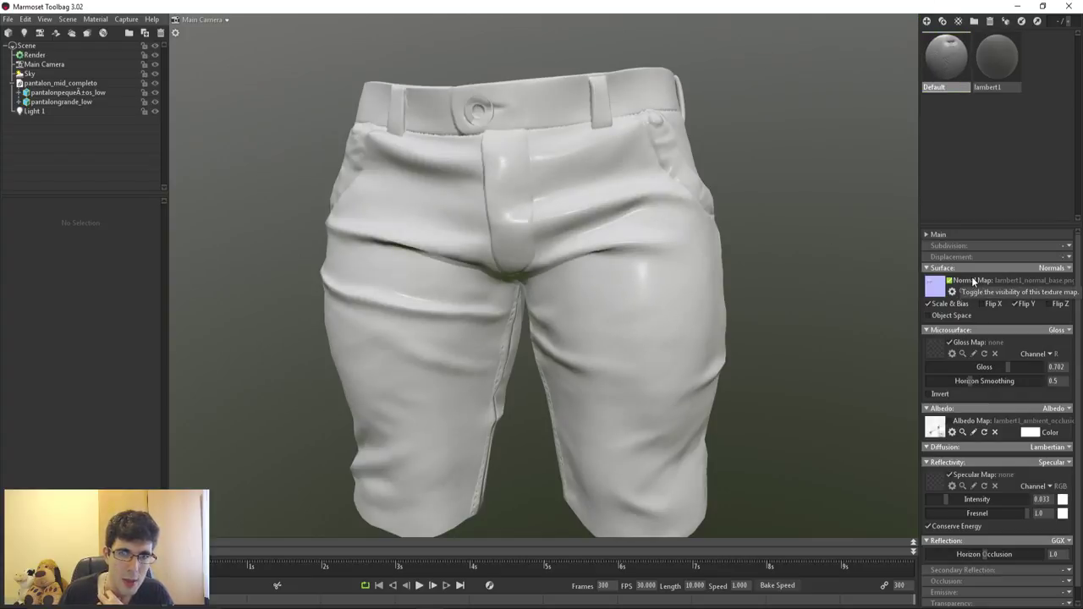
click(974, 282)
click(973, 282)
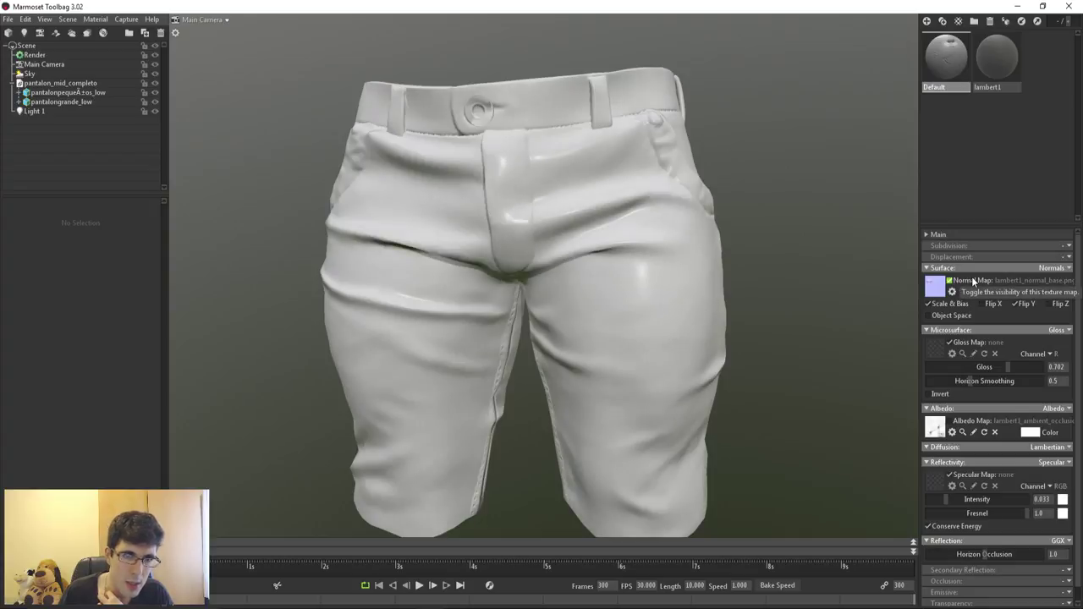
click(974, 282)
click(975, 282)
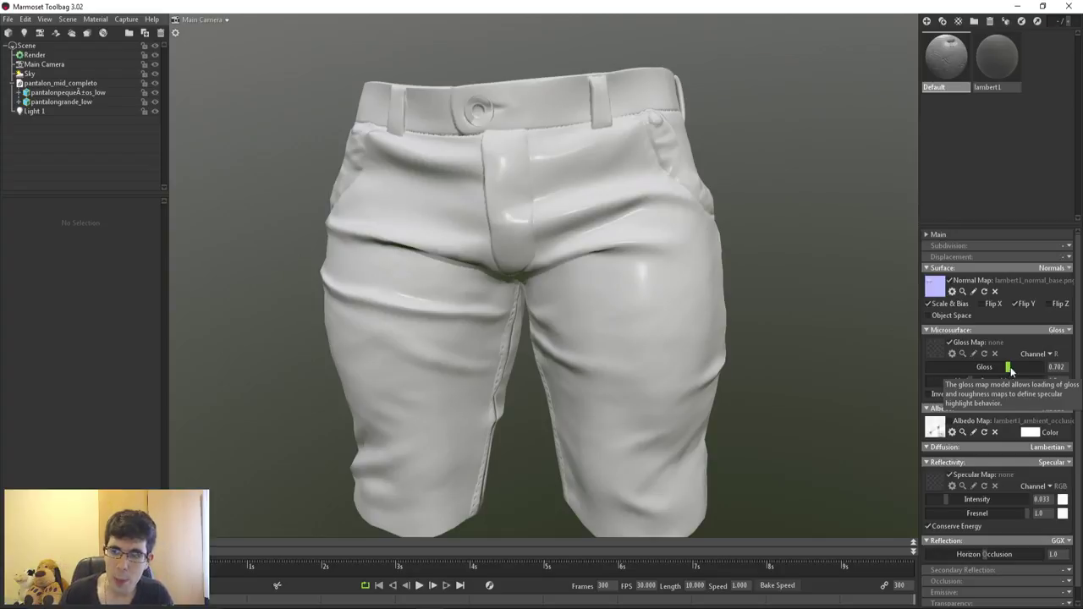
Step: Raise the Default material's gloss to about 0.91 and inspect the highlights on the trousers up close
drag(1009, 368, 1031, 367)
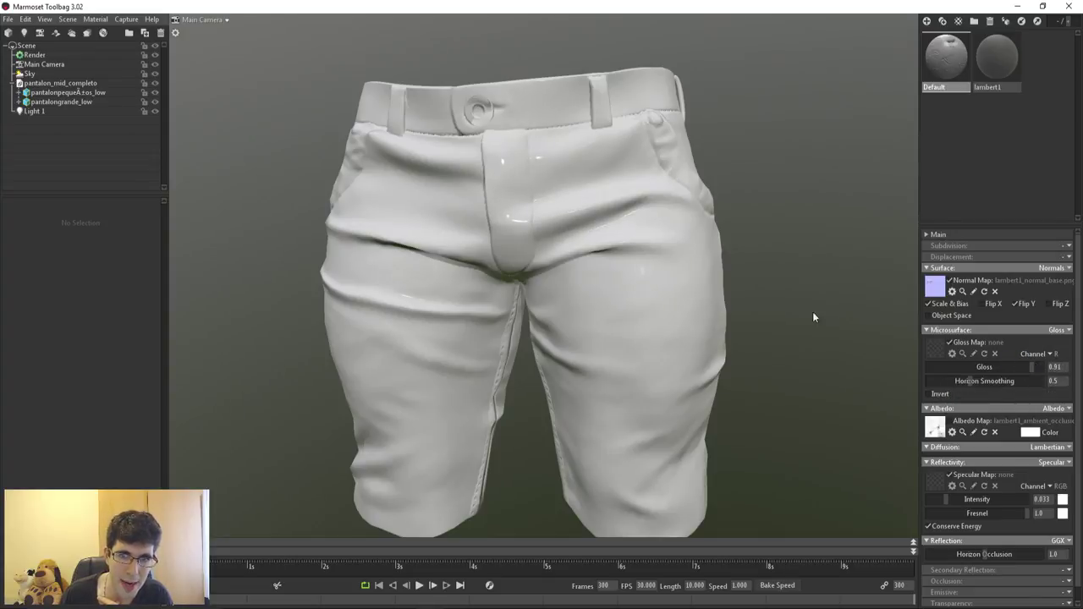
scroll(551, 208, up, 5)
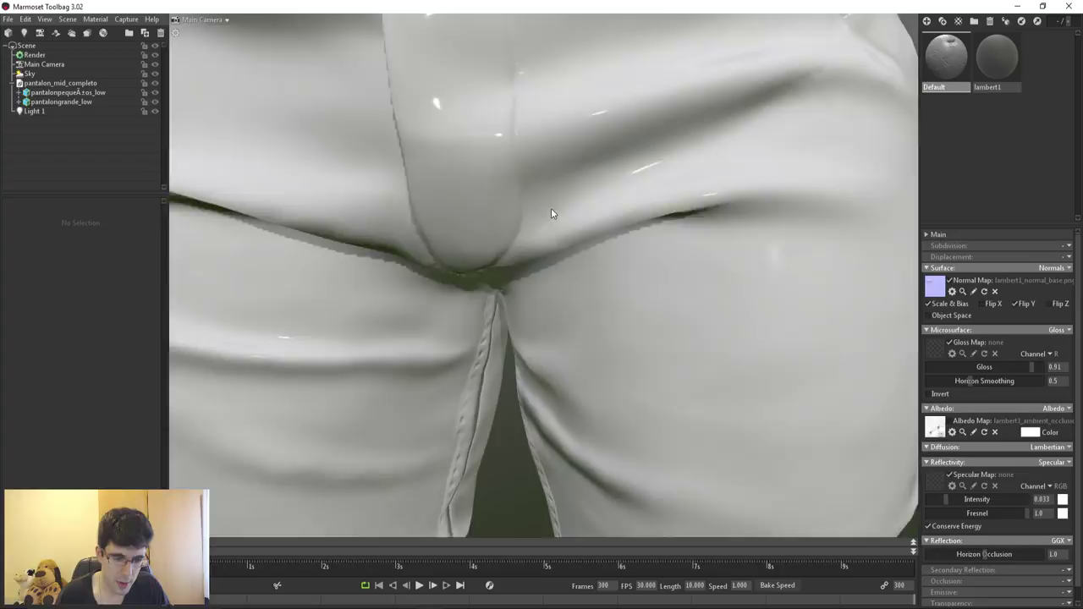
scroll(551, 208, down, 8)
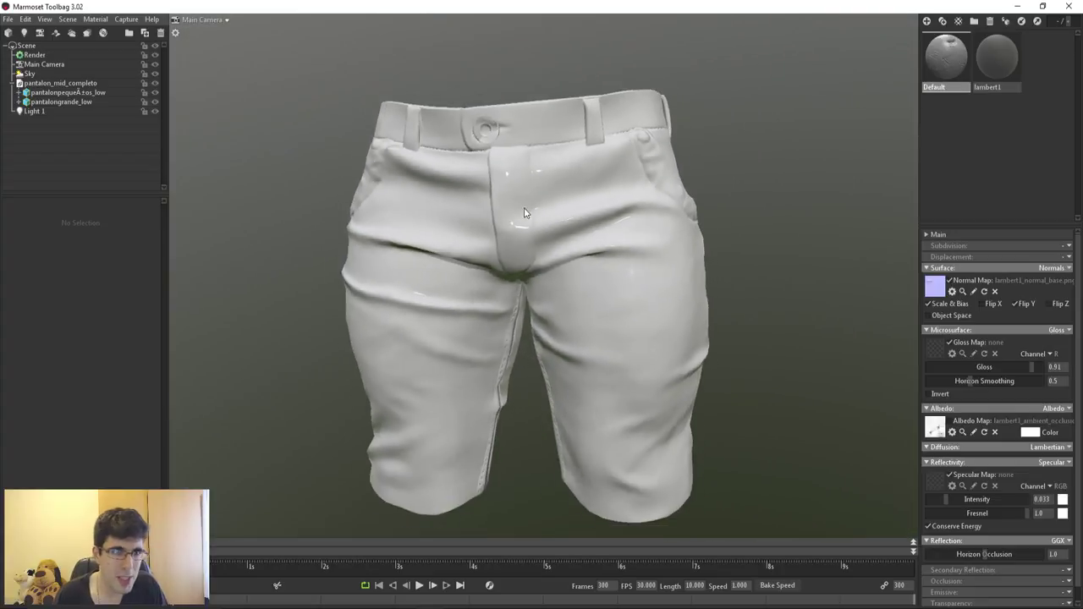
Step: Try several sky presets, choose the indoor hall with the green floor, and rotate the sky to about -93.5
click(30, 74)
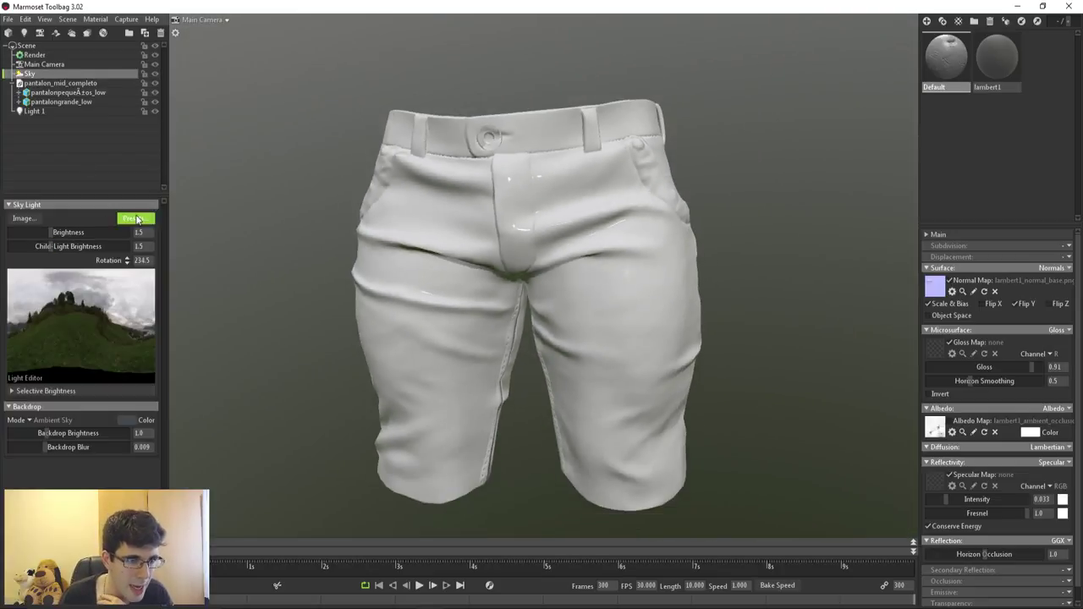
click(137, 220)
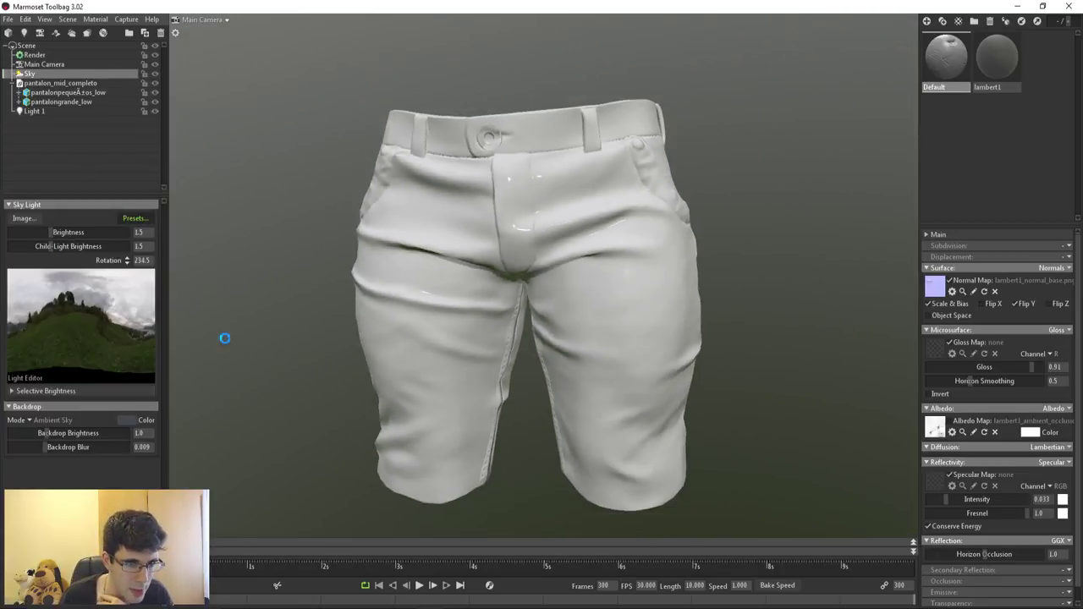
click(288, 426)
click(281, 464)
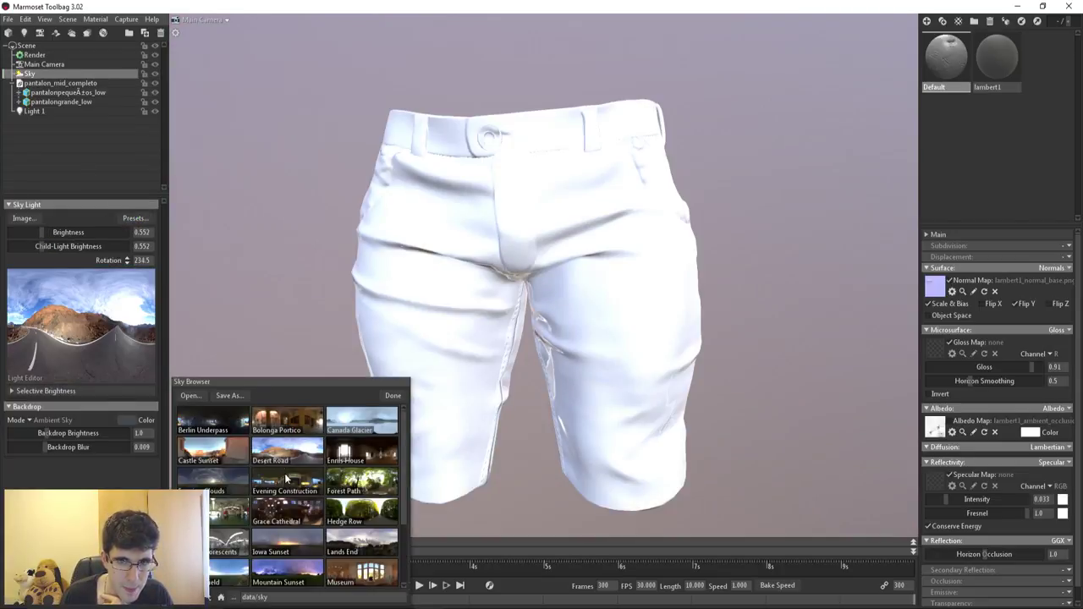
click(288, 511)
click(216, 510)
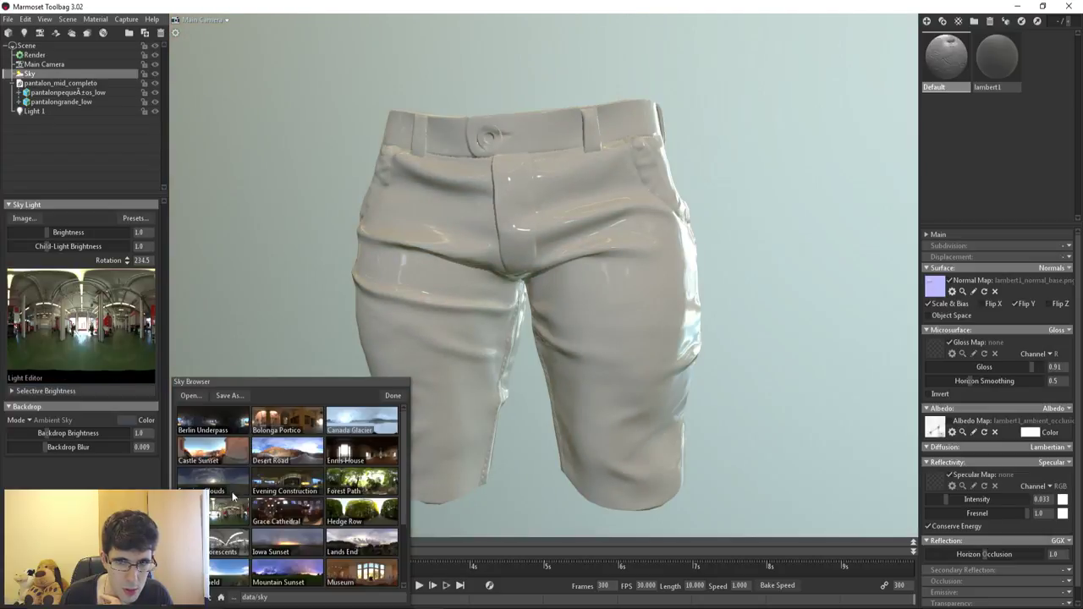
click(393, 395)
shift+drag(634, 365, 355, 388)
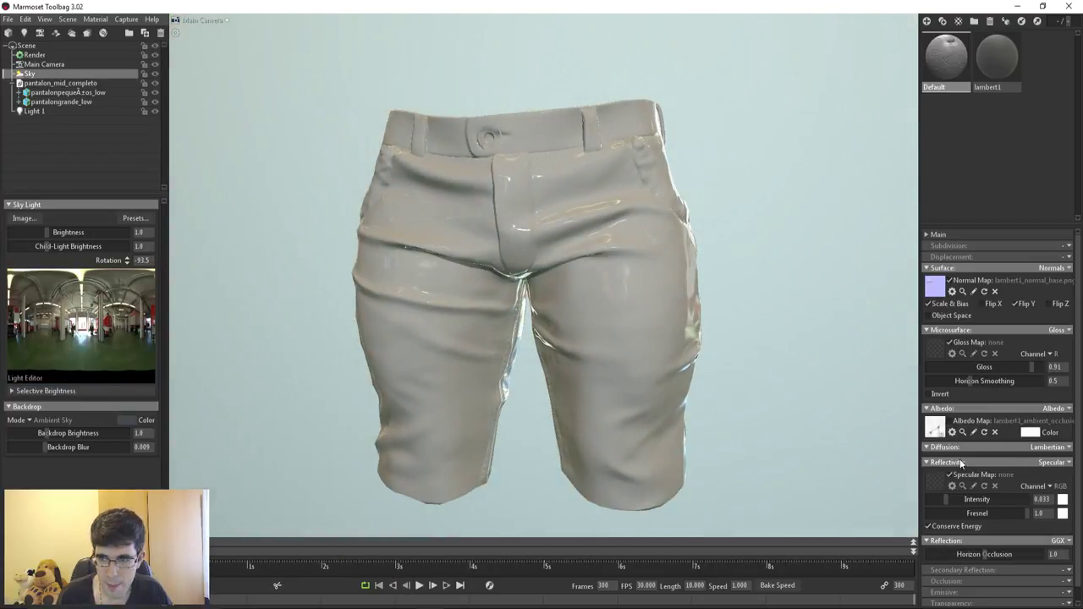
Step: Set the Default material's specular intensity to about 0.233 and gloss to 1.0, with the sky rotated to about -84.5
drag(945, 499, 976, 501)
scroll(553, 280, up, 3)
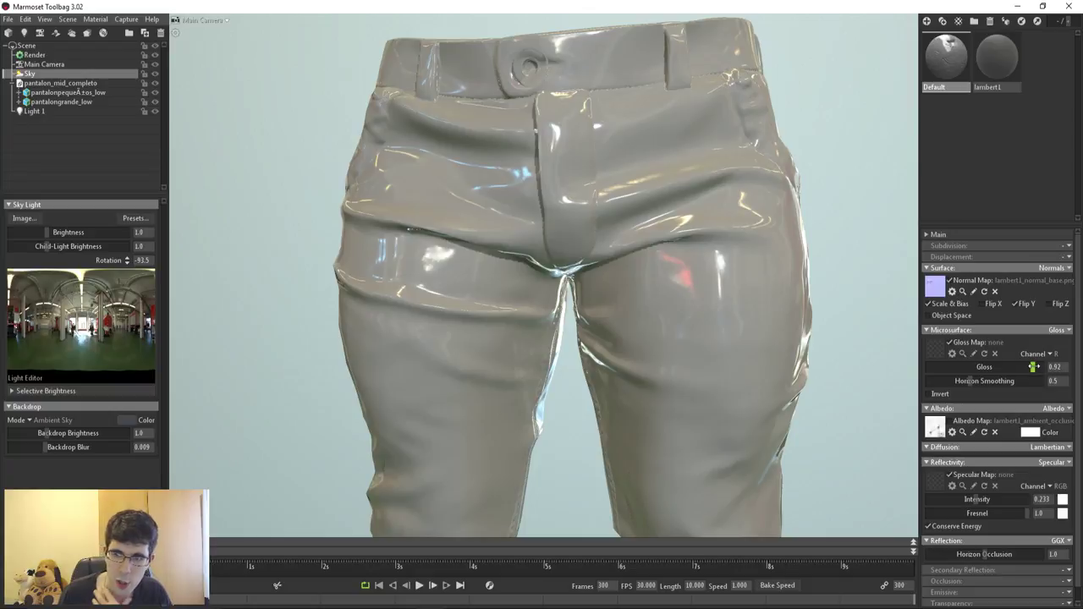
mouse_move(1033, 369)
mouse_down()
mouse_move(1049, 366)
mouse_move(1038, 368)
mouse_up()
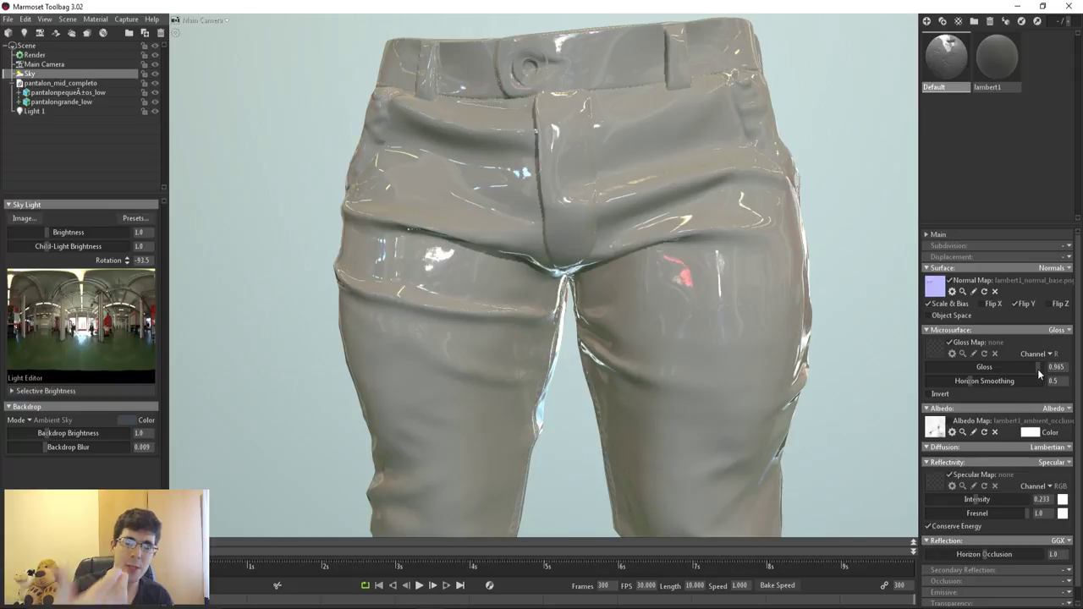
mouse_move(1039, 374)
mouse_down()
mouse_move(953, 373)
mouse_move(1052, 369)
mouse_up()
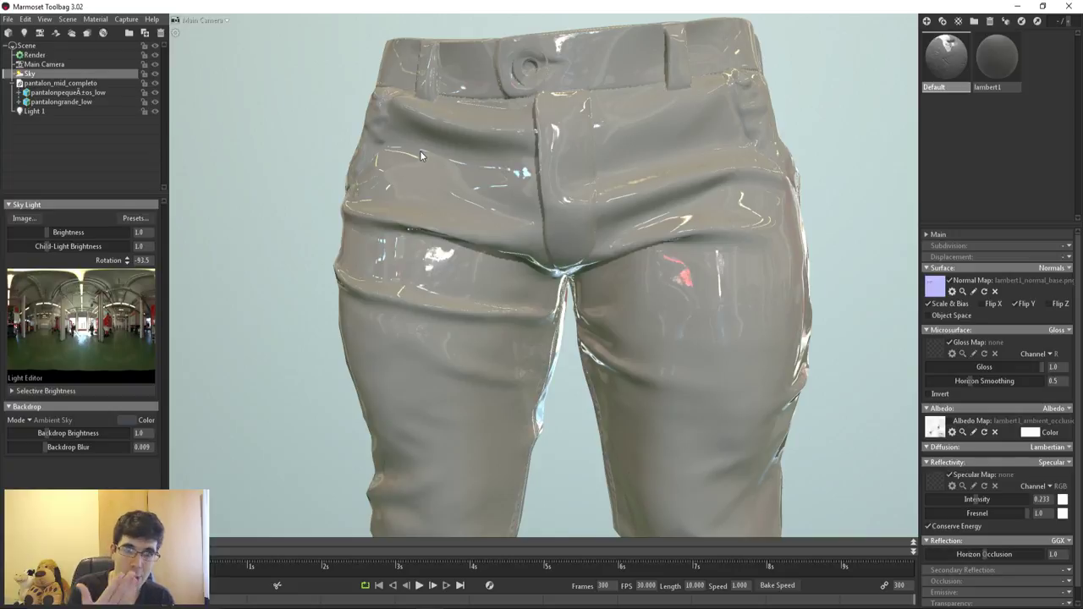
mouse_move(402, 288)
shift+mouse_down()
mouse_move(454, 292)
mouse_move(412, 280)
shift+mouse_up()
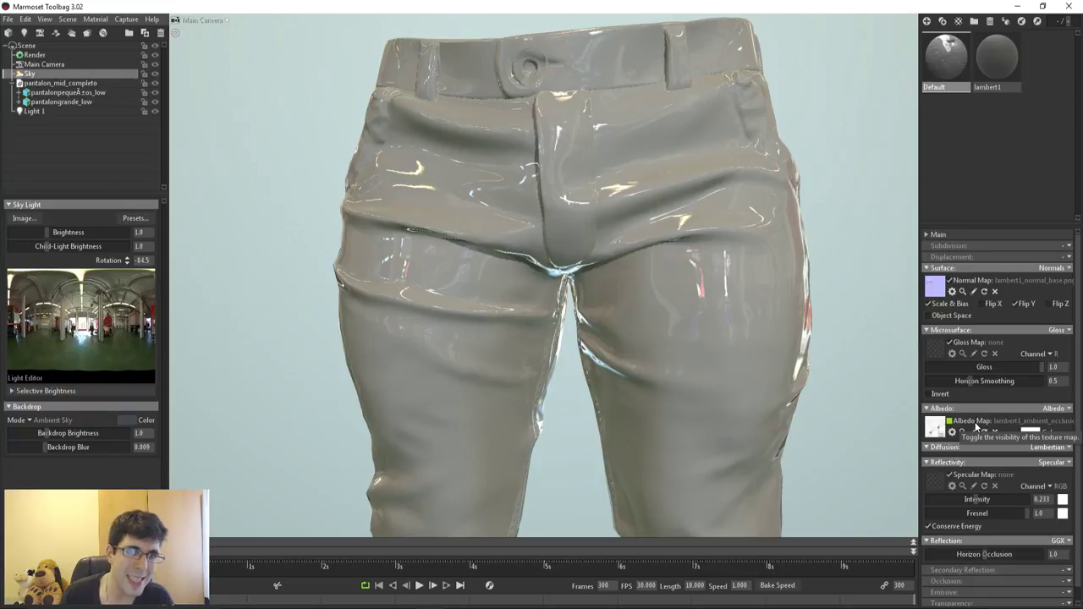
Step: Try red, blue and cyan as the Default material's albedo color, and settle on black (000000)
click(1031, 432)
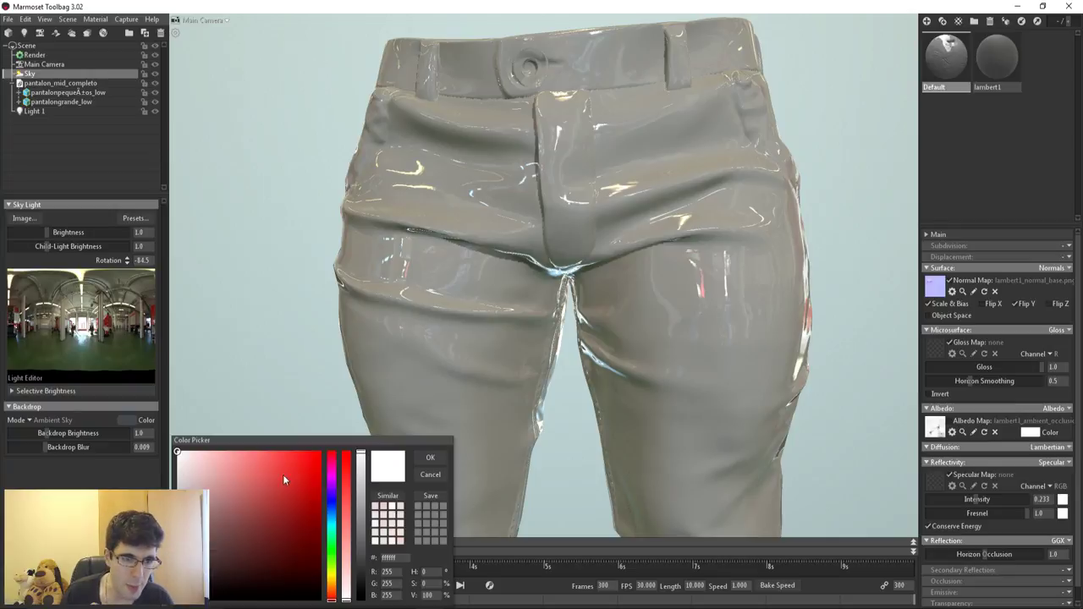
mouse_move(284, 478)
mouse_down()
mouse_move(265, 472)
mouse_move(326, 457)
mouse_move(359, 539)
mouse_move(247, 493)
mouse_move(439, 416)
mouse_up()
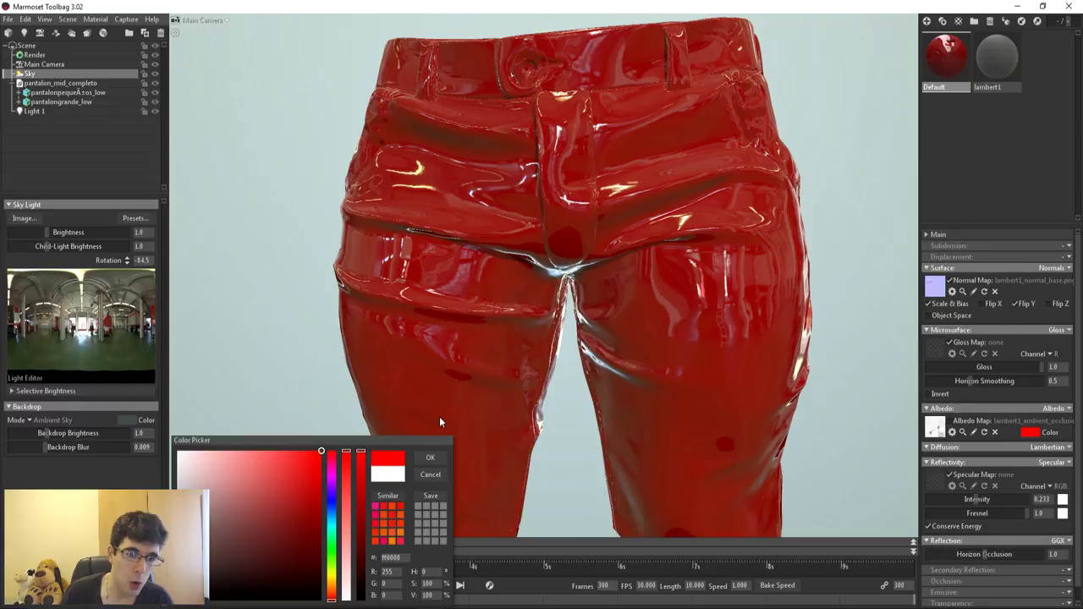
click(331, 499)
click(314, 478)
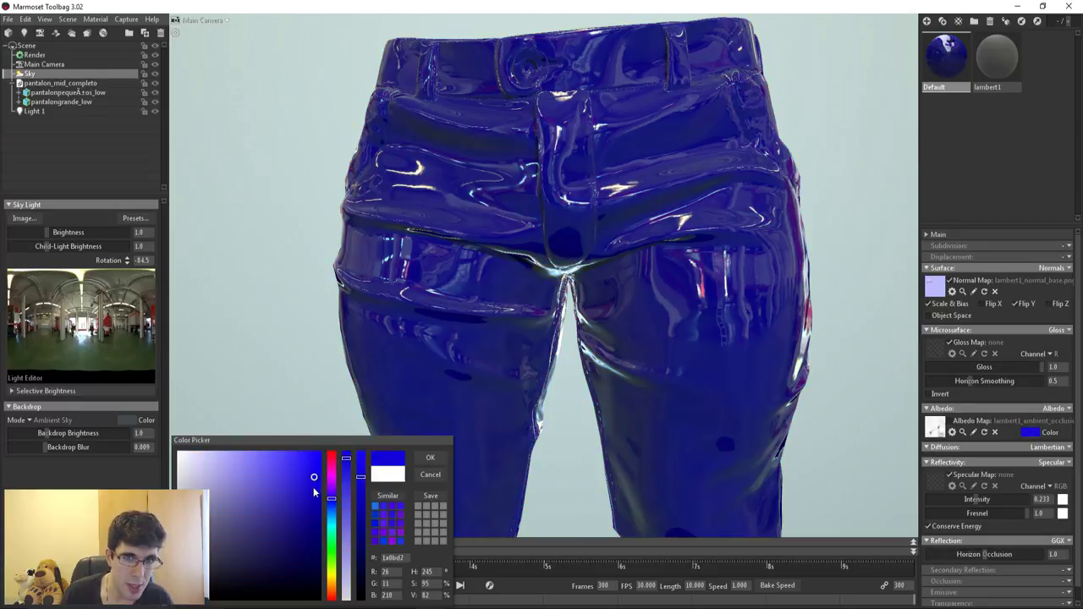
mouse_move(313, 487)
mouse_down()
mouse_move(229, 453)
mouse_move(342, 421)
mouse_up()
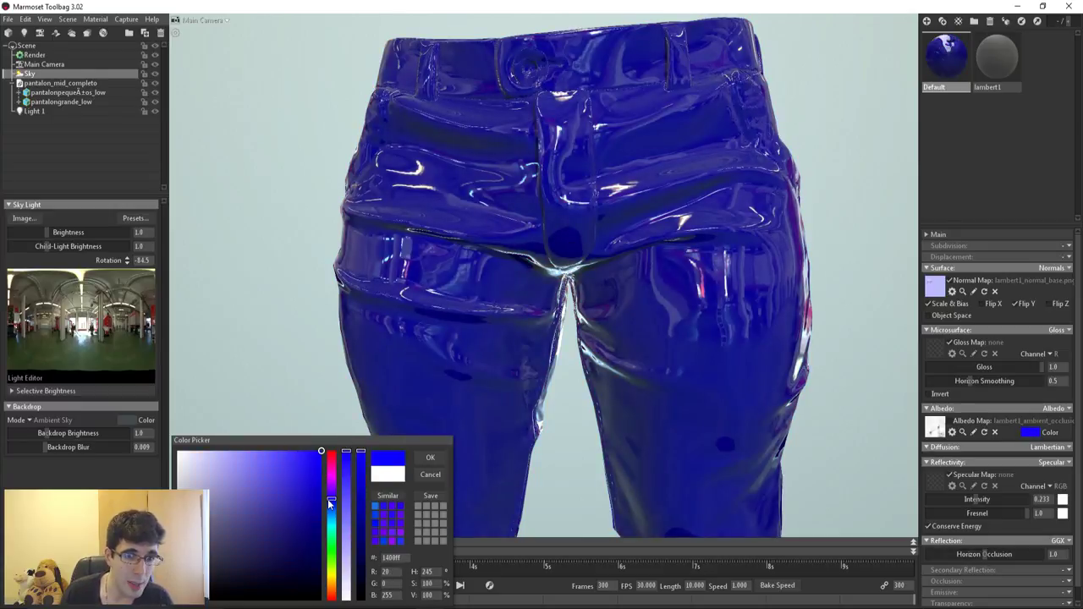
drag(327, 502, 331, 526)
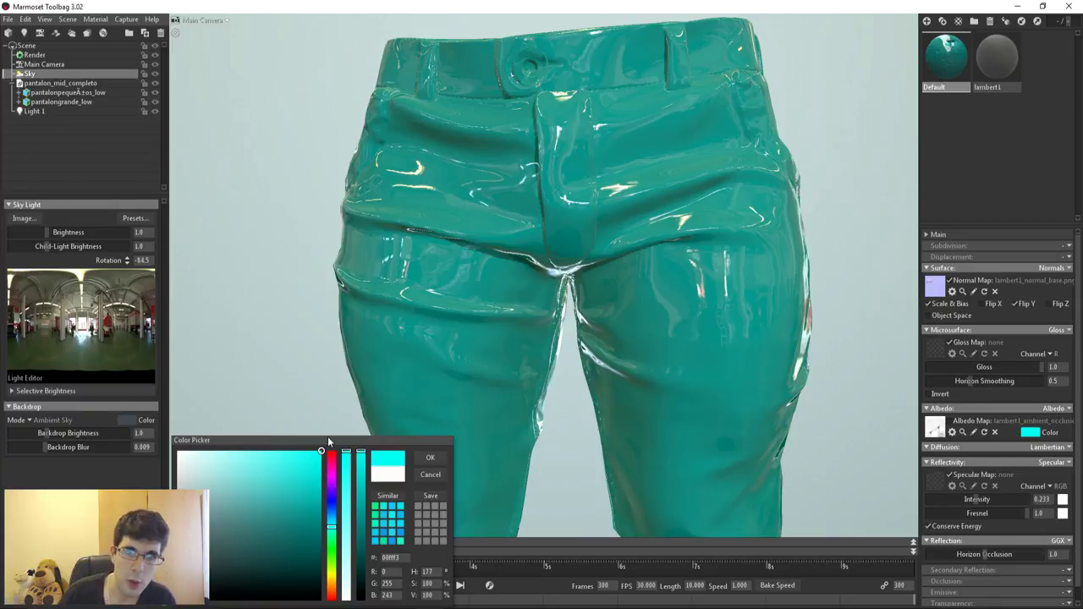
drag(300, 476, 176, 606)
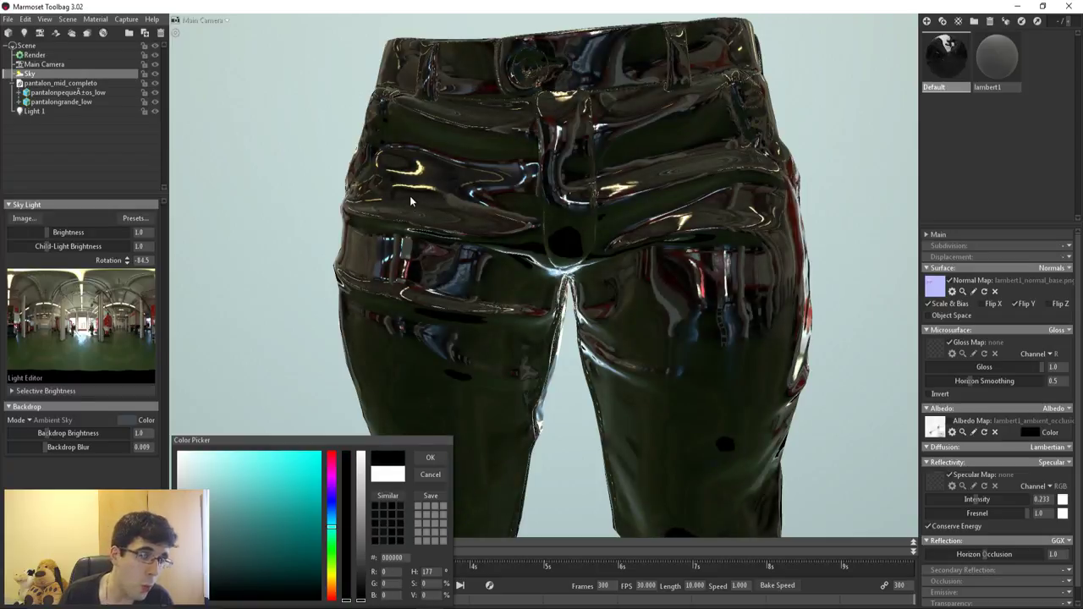
Step: Raise the Default material's specular intensity to 1.0 and try gloss values of about 0.227, 0.42 and 0.49
drag(1031, 367, 954, 370)
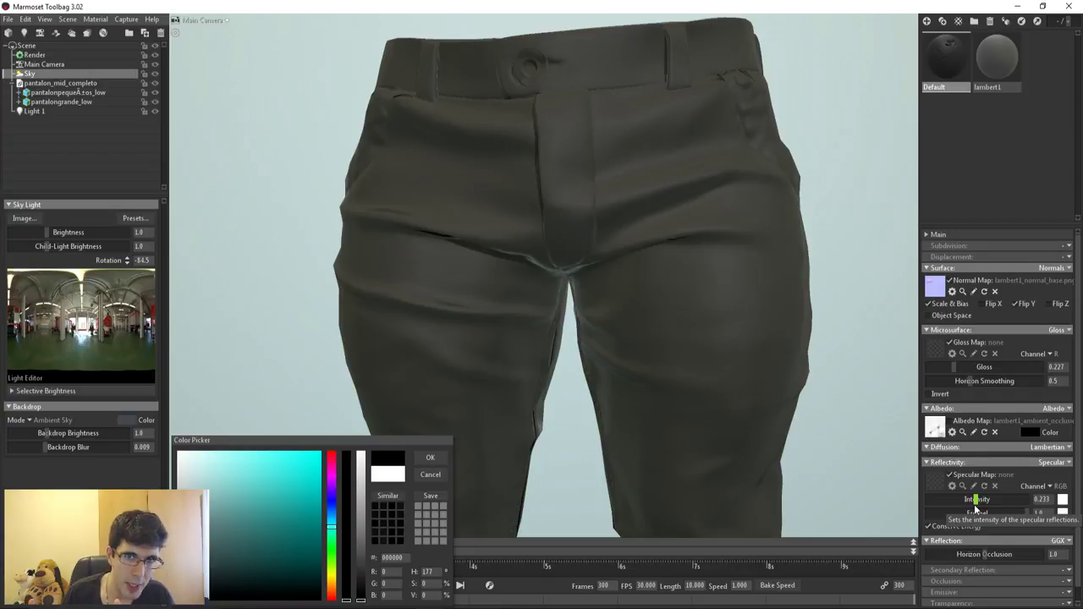
drag(1039, 499, 1048, 500)
drag(954, 366, 973, 367)
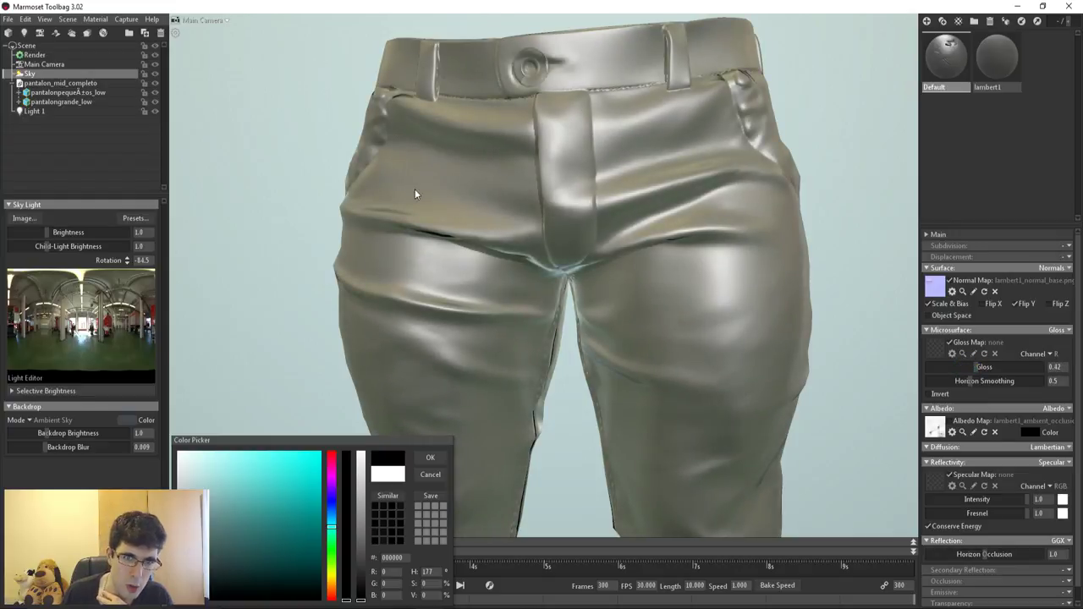
mouse_move(976, 365)
mouse_down()
mouse_move(1023, 365)
mouse_move(985, 366)
mouse_up()
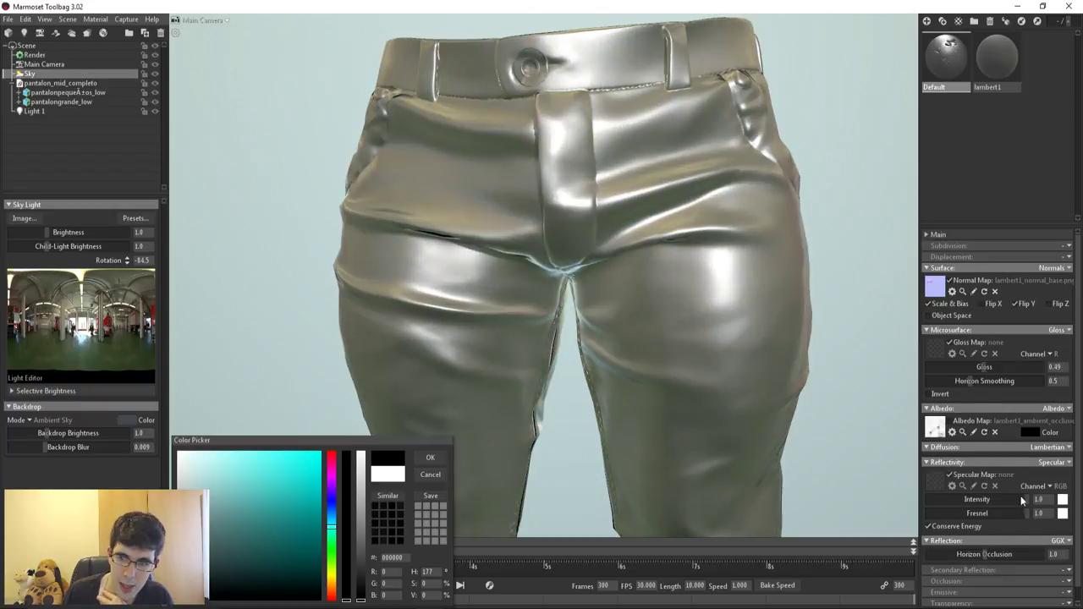
Step: Try a gloss of 1.0, reduce it to about 0.801, and invert the Default material's gloss
drag(985, 366, 1058, 366)
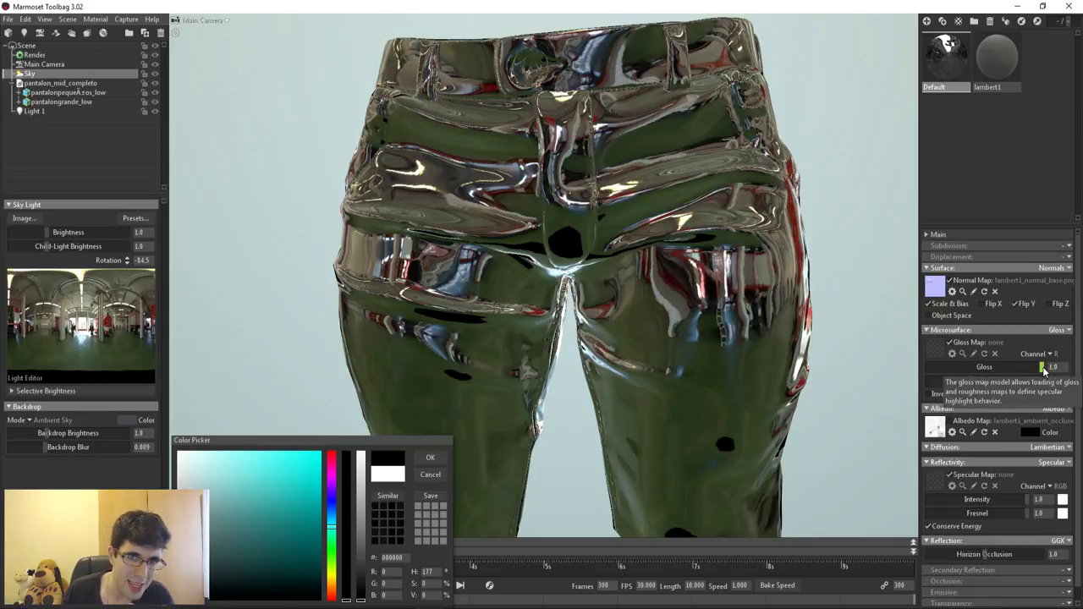
drag(1045, 372, 1020, 369)
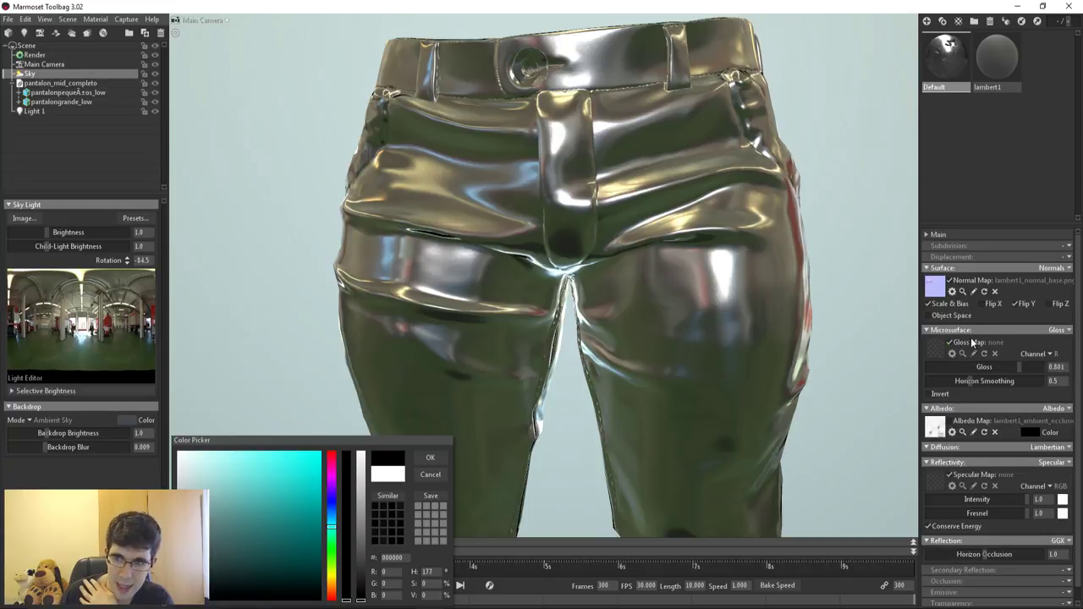
click(936, 394)
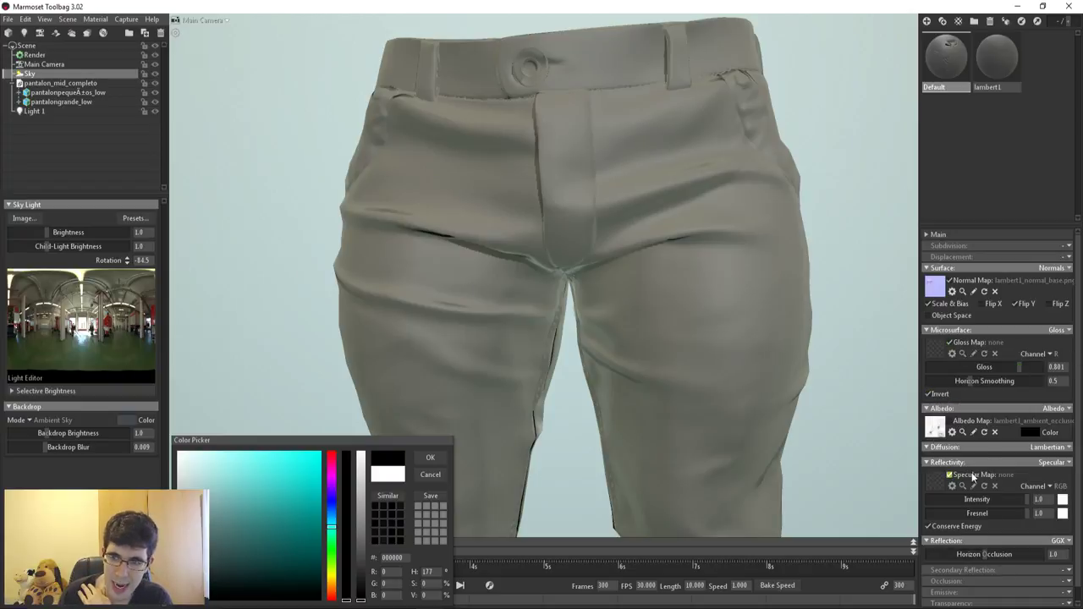
Step: Switch the Default material's reflectivity model to Metalness and set its albedo color to white
click(1069, 464)
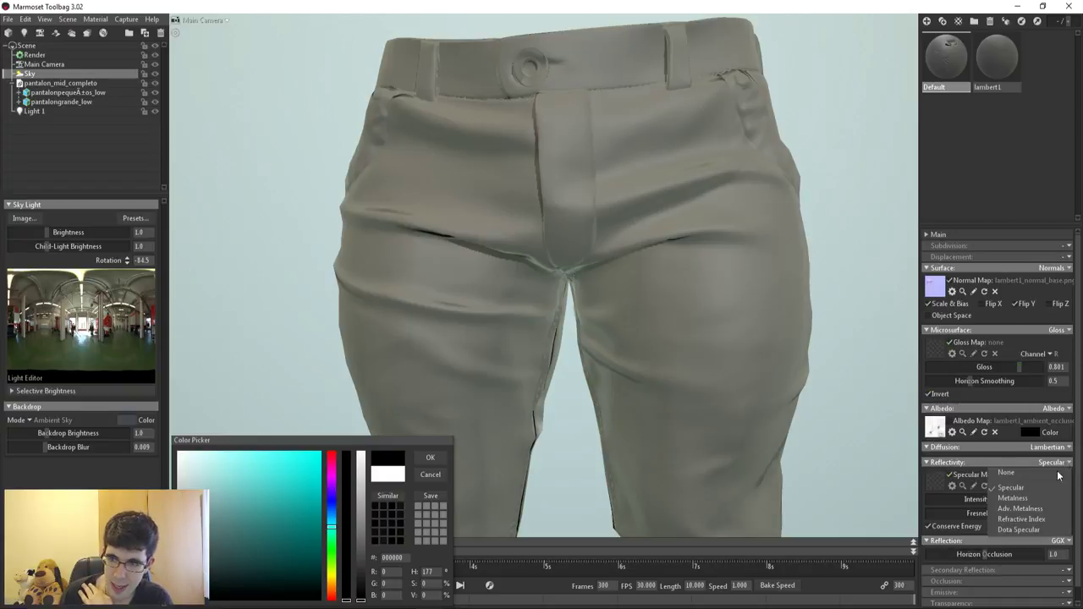
click(1009, 499)
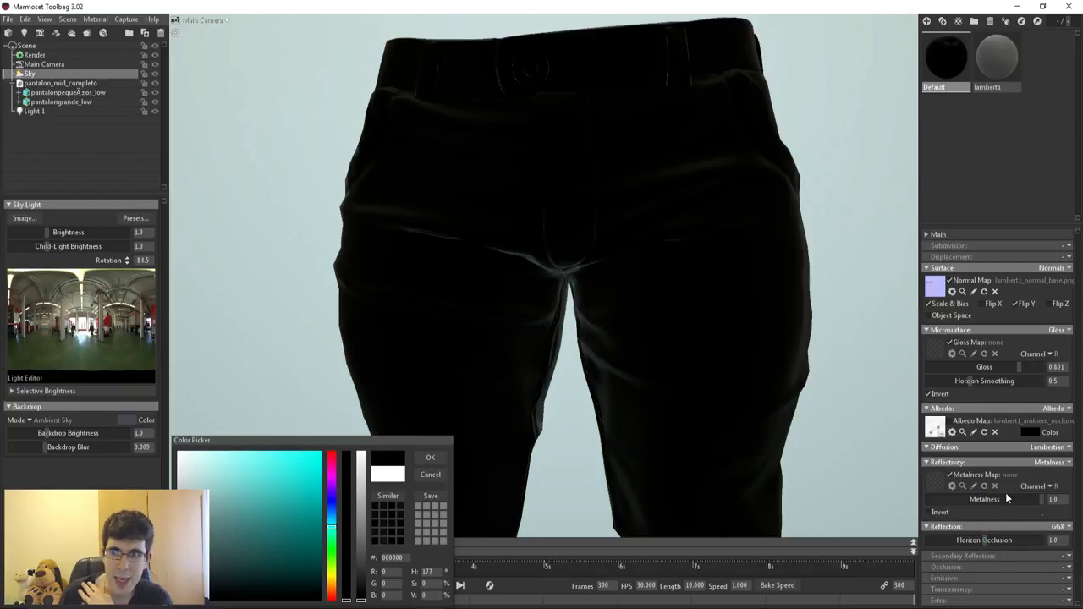
click(1037, 434)
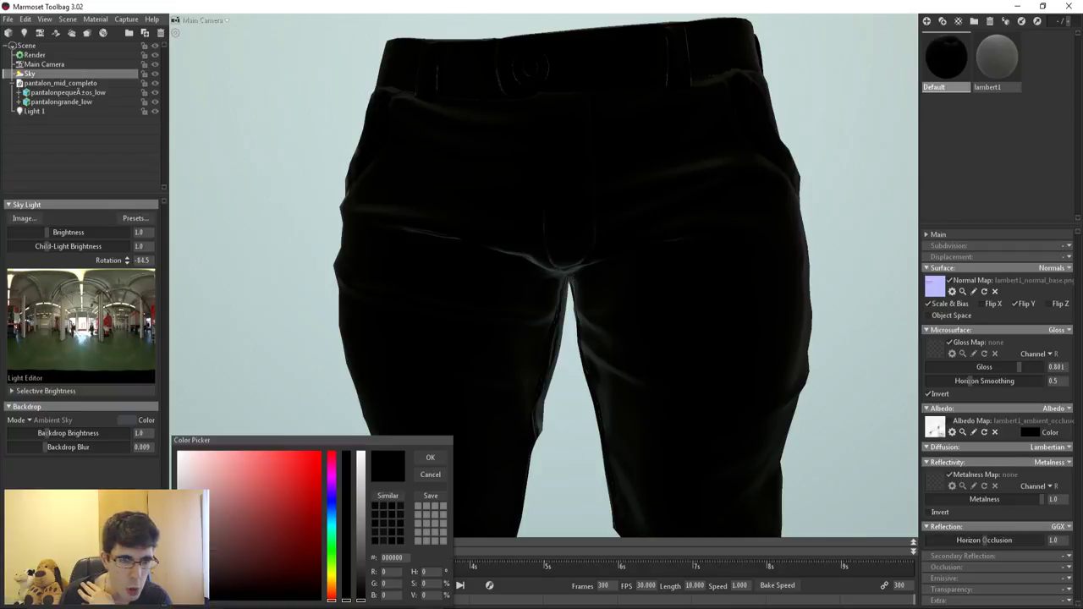
click(181, 453)
click(428, 458)
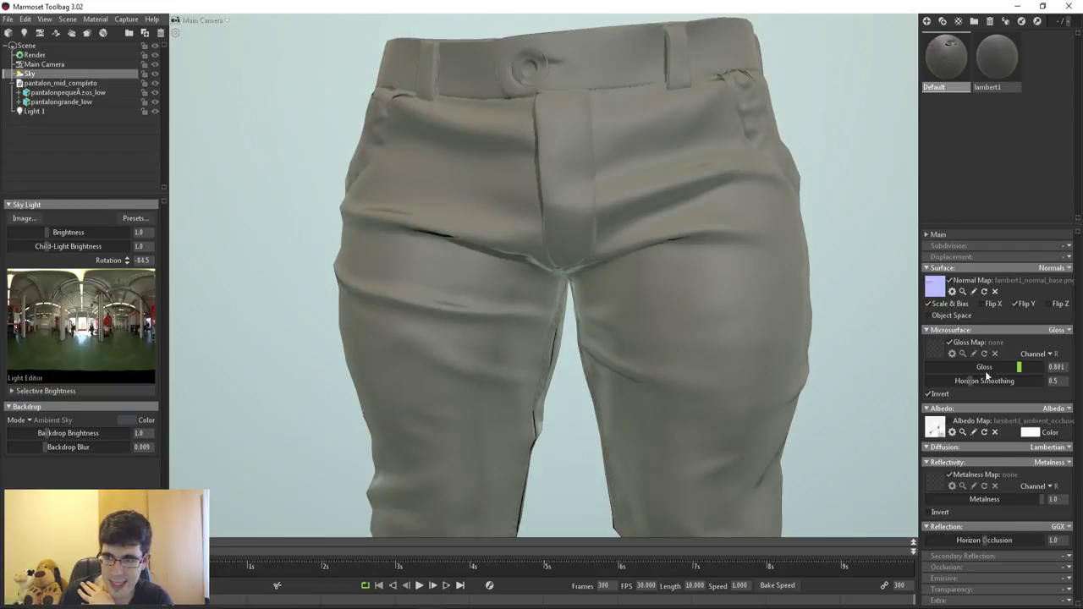
Step: Try gloss values of about 0.217 and 1.0 on the Default material with metalness at 1.0, and settle on about 0.396
drag(1020, 368, 953, 367)
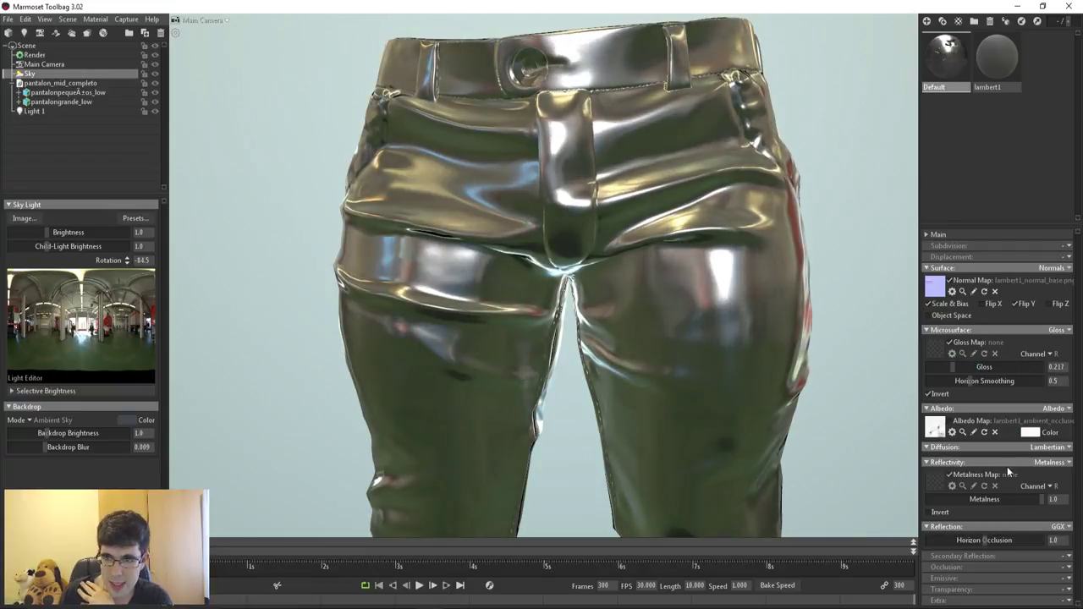
mouse_move(1036, 501)
mouse_down()
mouse_move(939, 500)
mouse_move(1033, 499)
mouse_move(999, 499)
mouse_move(1048, 488)
mouse_move(728, 523)
mouse_move(1045, 513)
mouse_up()
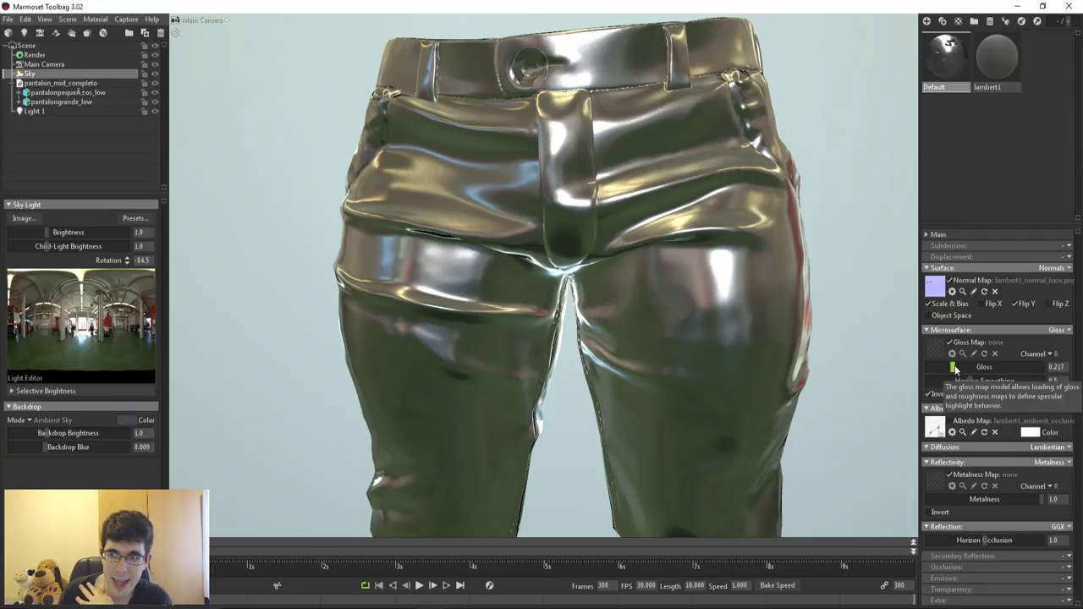
drag(952, 367, 1070, 376)
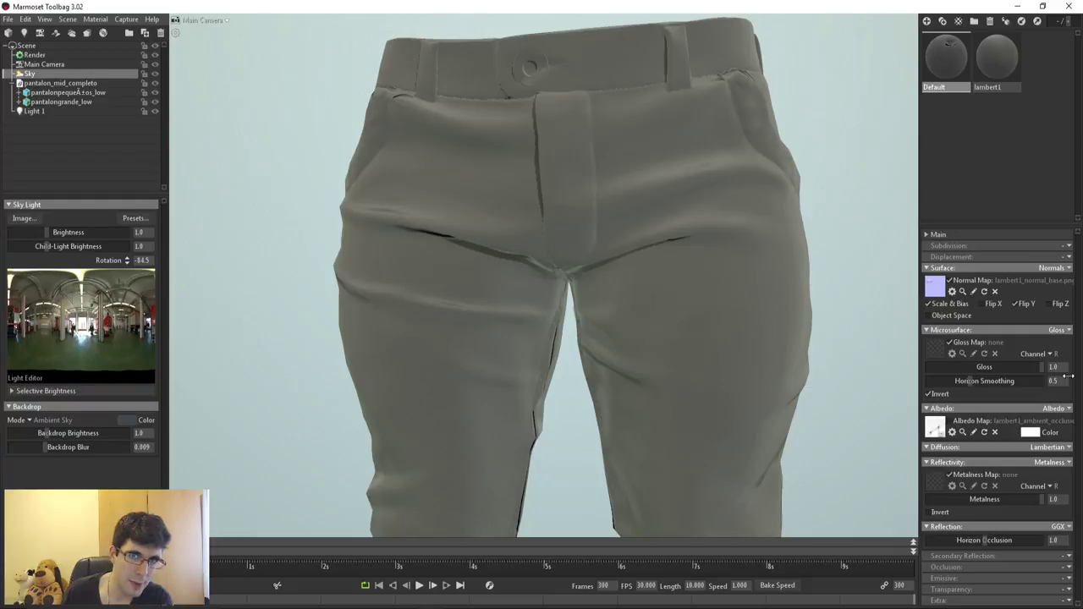
drag(1068, 376, 973, 366)
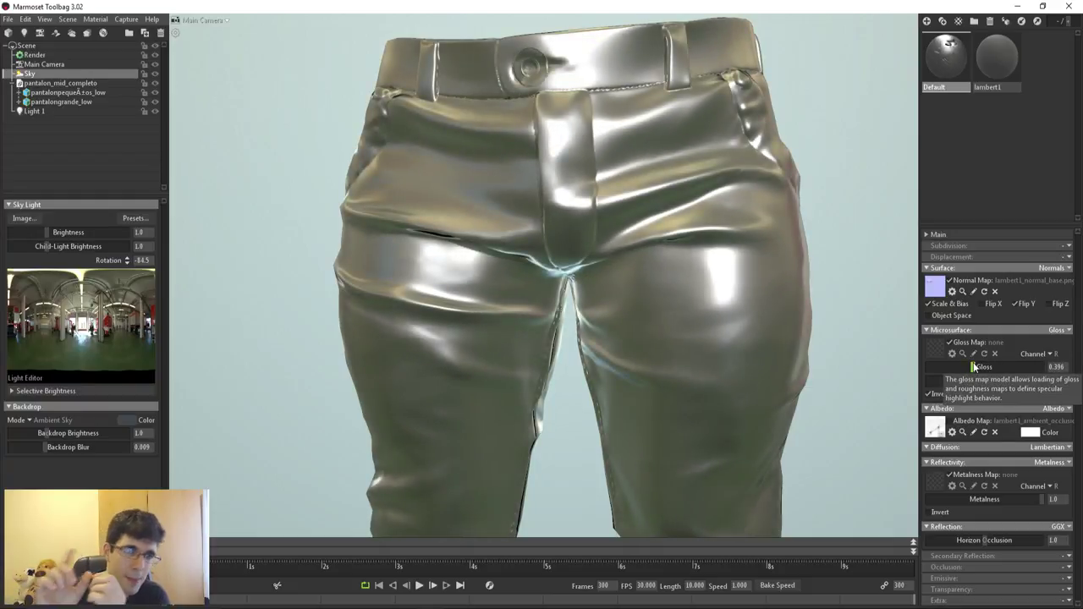